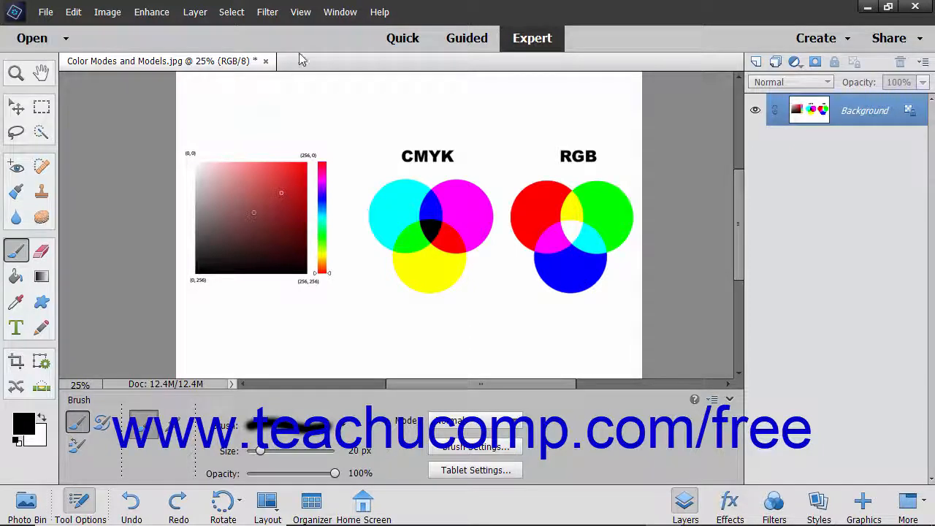
Step: Display the color swatches and set the foreground color to the magenta-pink swatch and the background color to the blue swatch
left_click(337, 12)
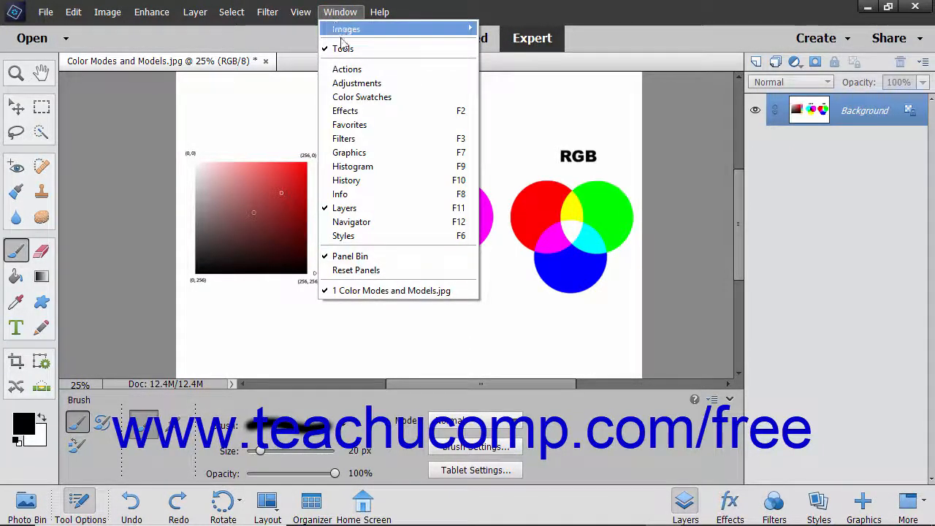
left_click(357, 96)
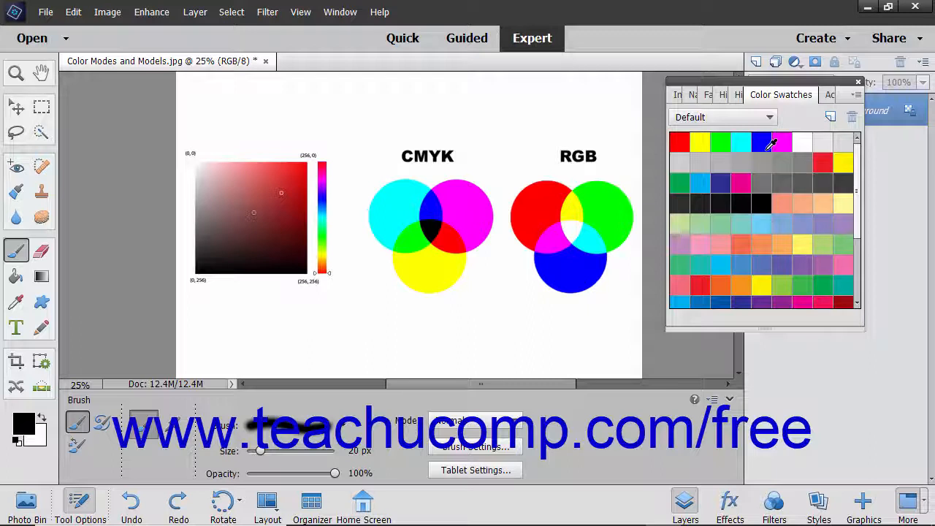
left_click(744, 182)
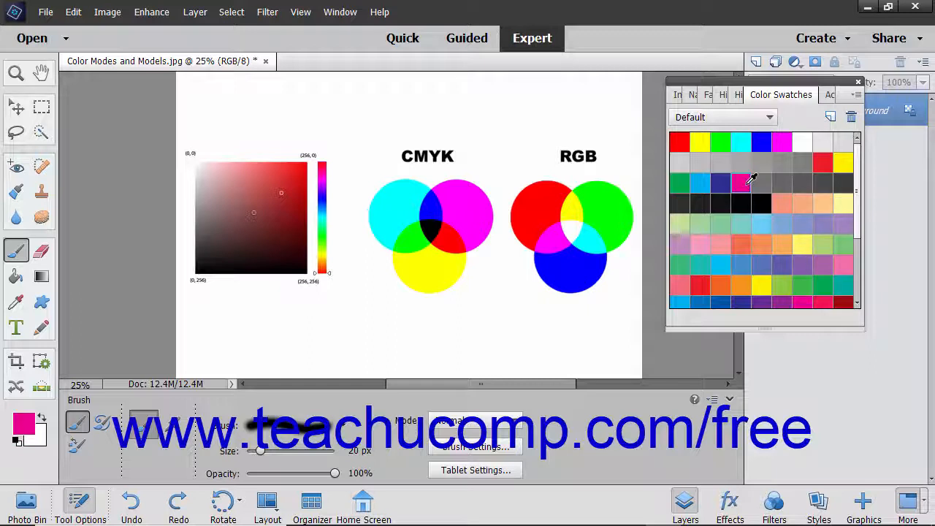
left_click(765, 146, "ctrl")
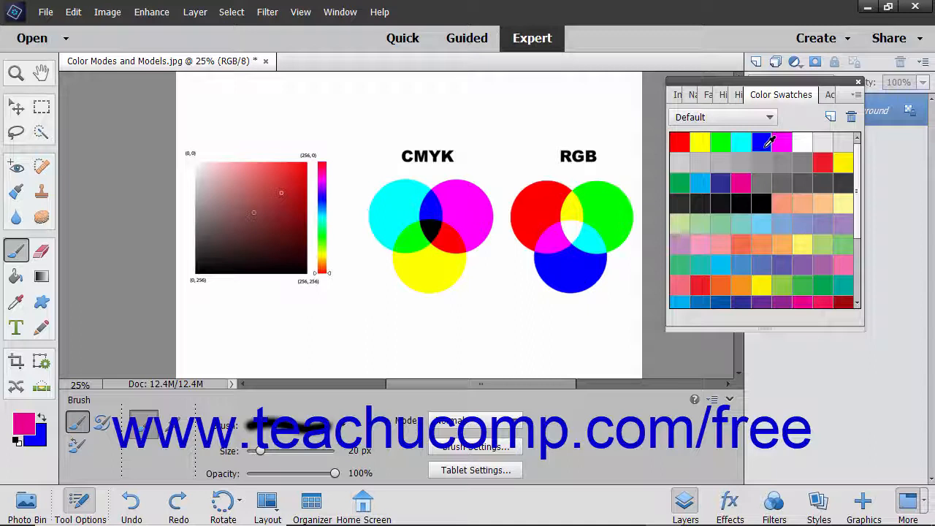
Step: Delete the light orange swatch in the sixth row of the Default swatches
left_click(766, 242, "alt")
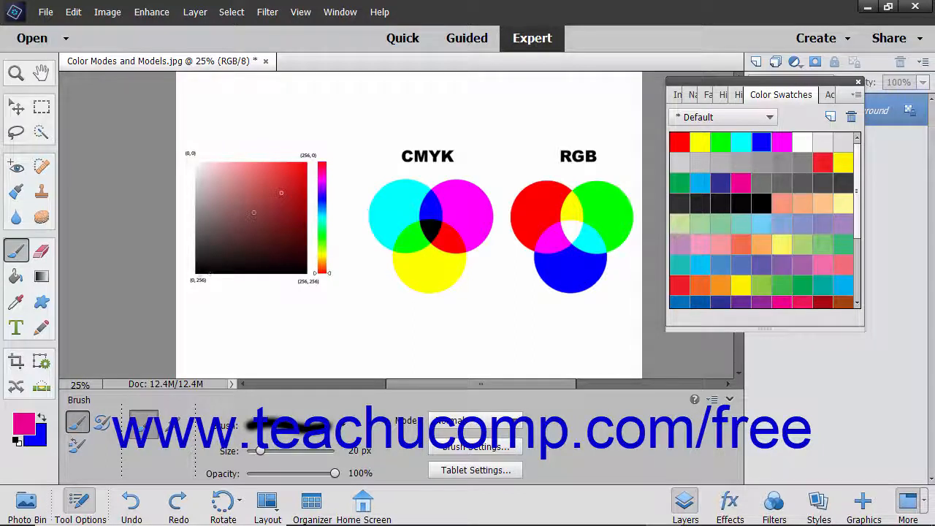
Step: Sample the cyan overlap in the RGB diagram and add it as a new swatch named Aqua
left_click(16, 302)
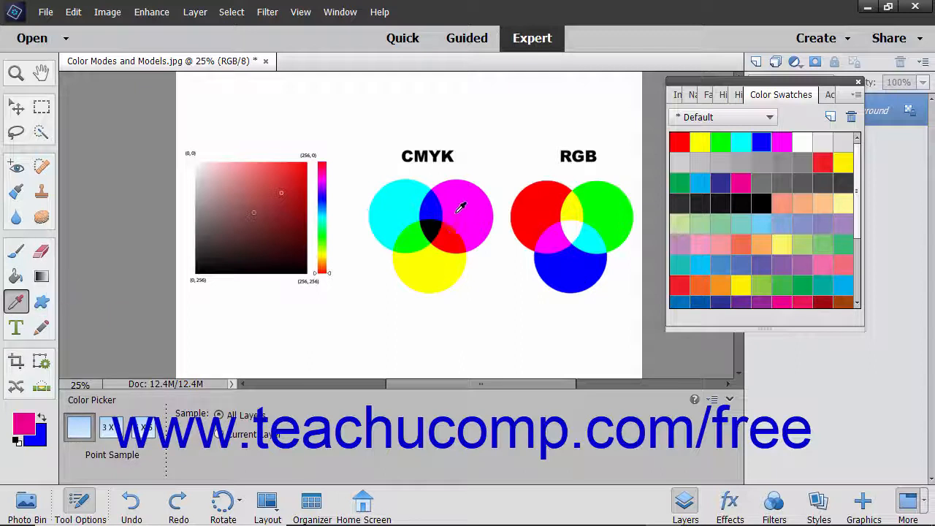
left_click(586, 238)
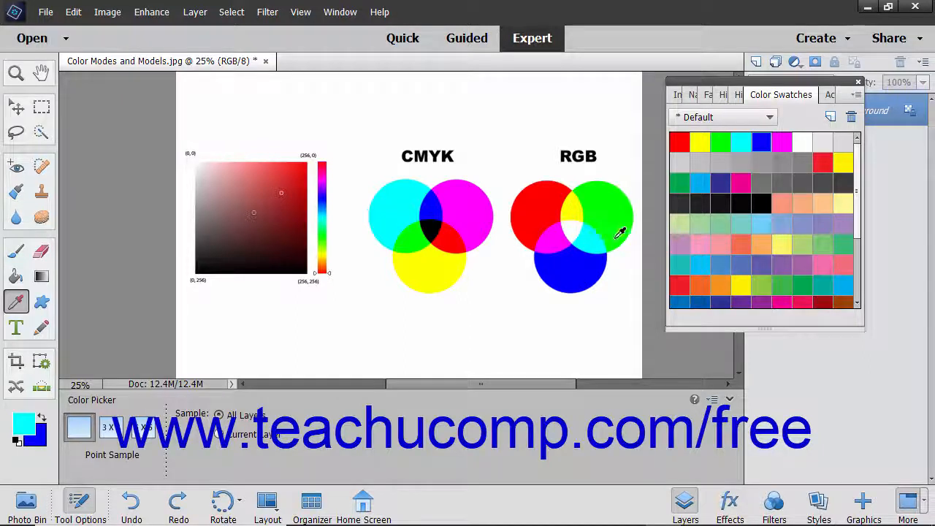
scroll(761, 227, "down", 5)
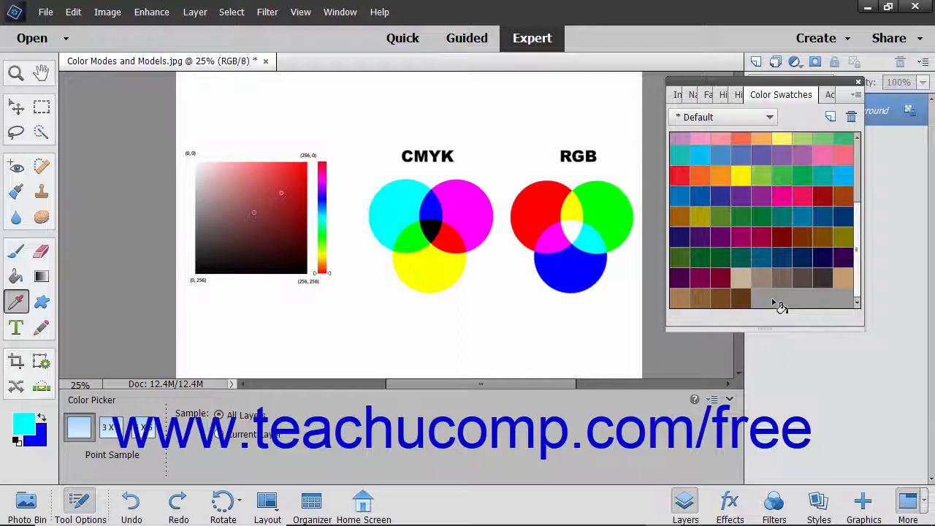
left_click(779, 306)
type("Aqua")
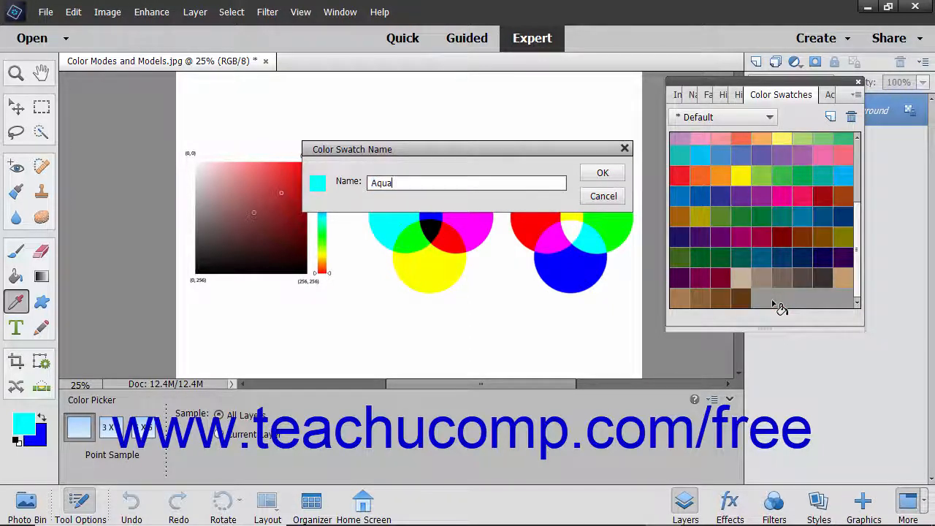
left_click(603, 175)
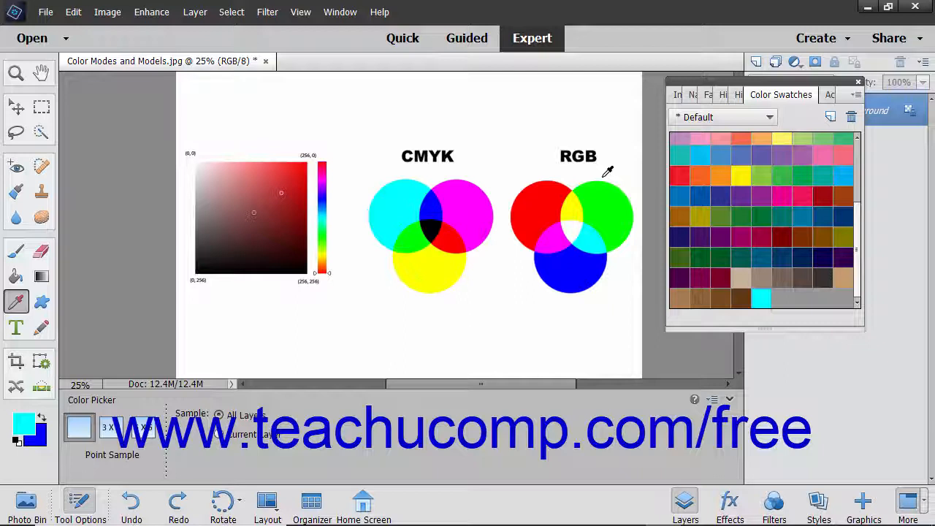
Step: Save the current swatches as a color swatch file named My Swatches in the Color Swatches presets folder
left_click(856, 95)
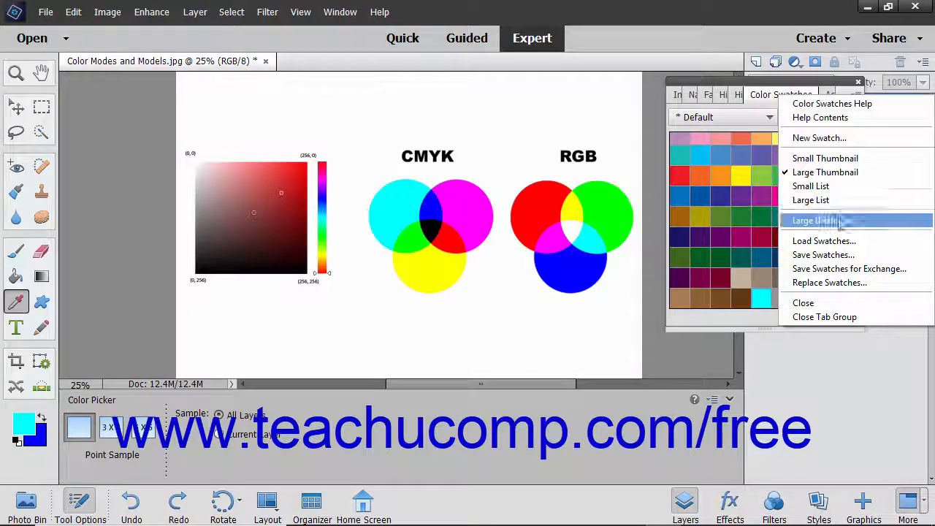
left_click(839, 255)
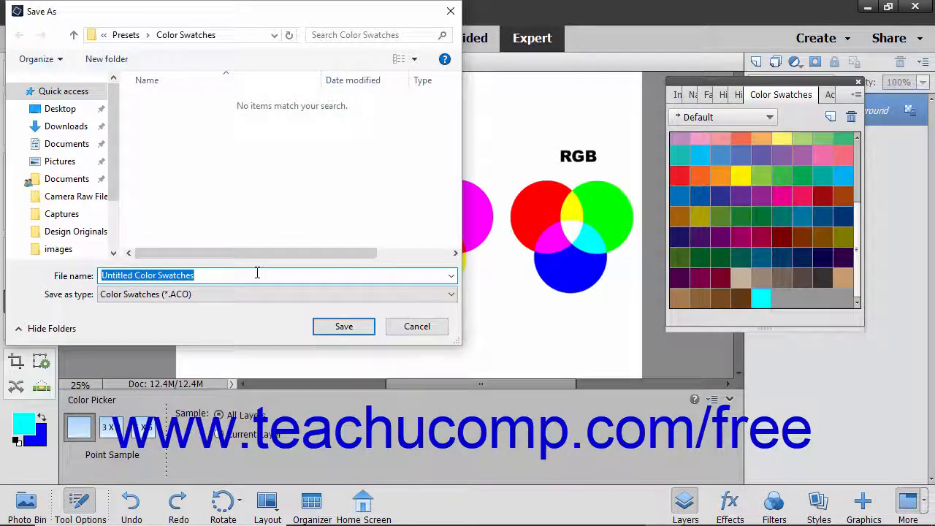
type("My Swatches")
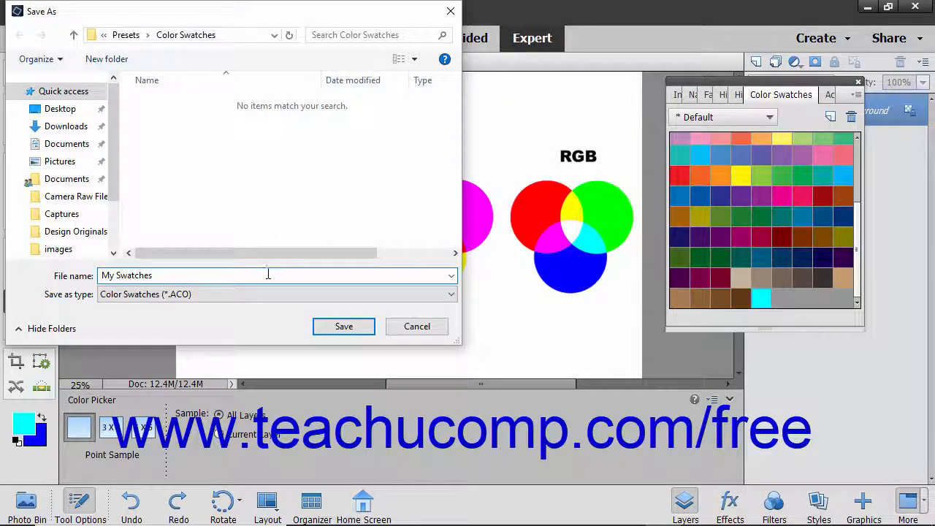
left_click(342, 328)
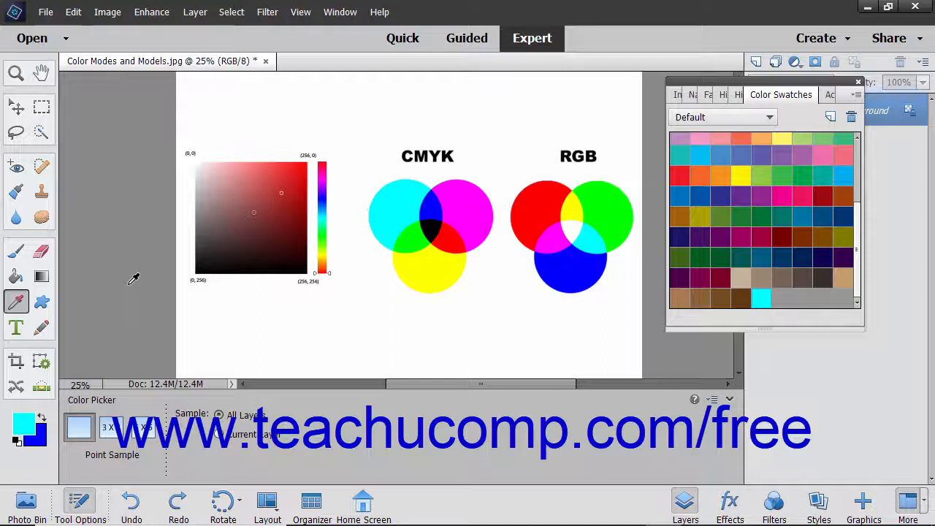
Step: Brush a wavy cyan stroke below the diagrams and a second one beside it in light blue from the Mac OS swatches
left_click(18, 250)
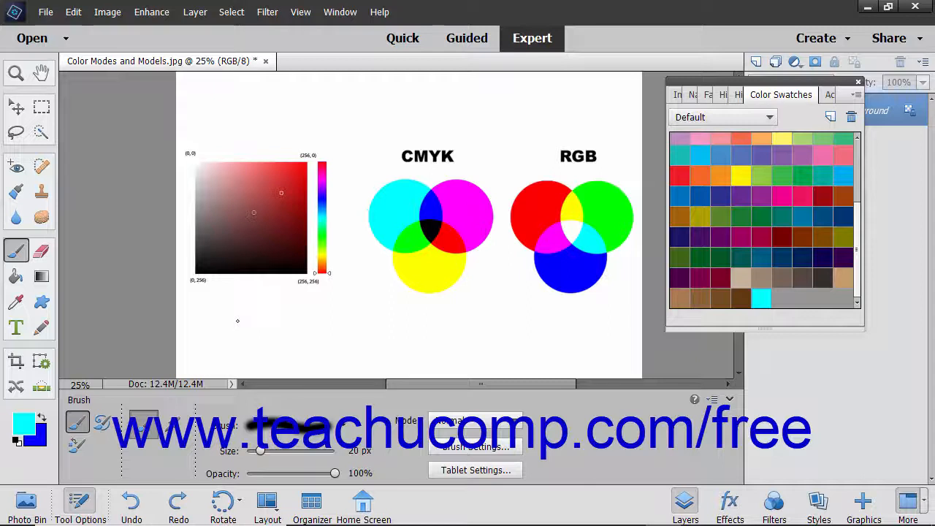
mouse_move(238, 321)
left_mouse_down()
mouse_move(336, 317)
mouse_move(417, 323)
left_mouse_up()
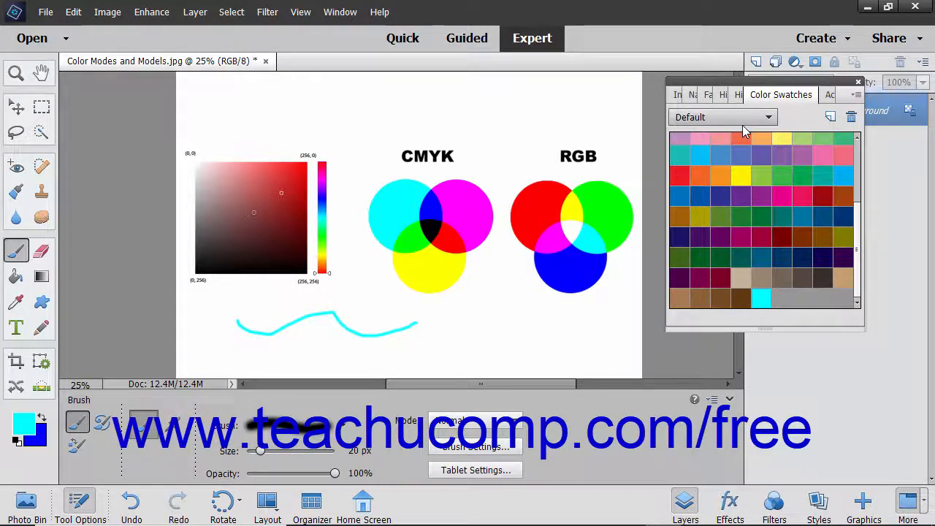
left_click(769, 118)
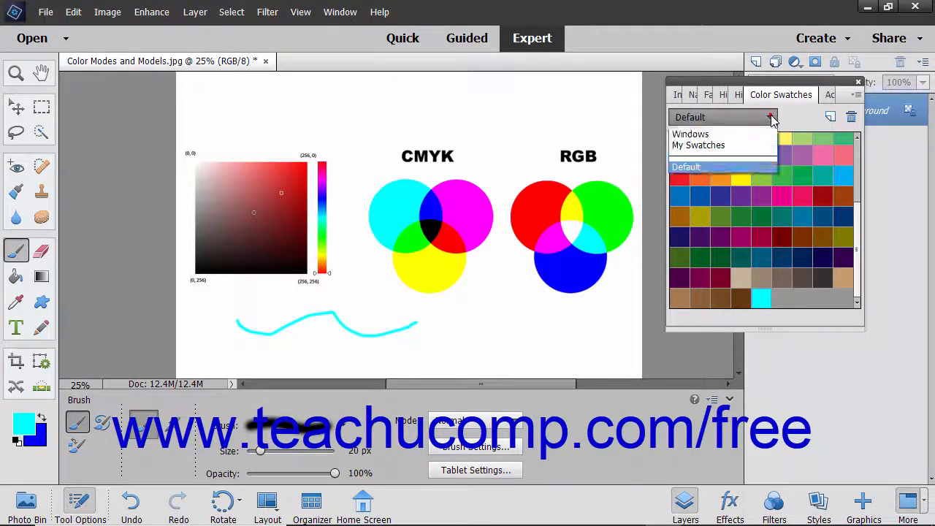
left_click(720, 155)
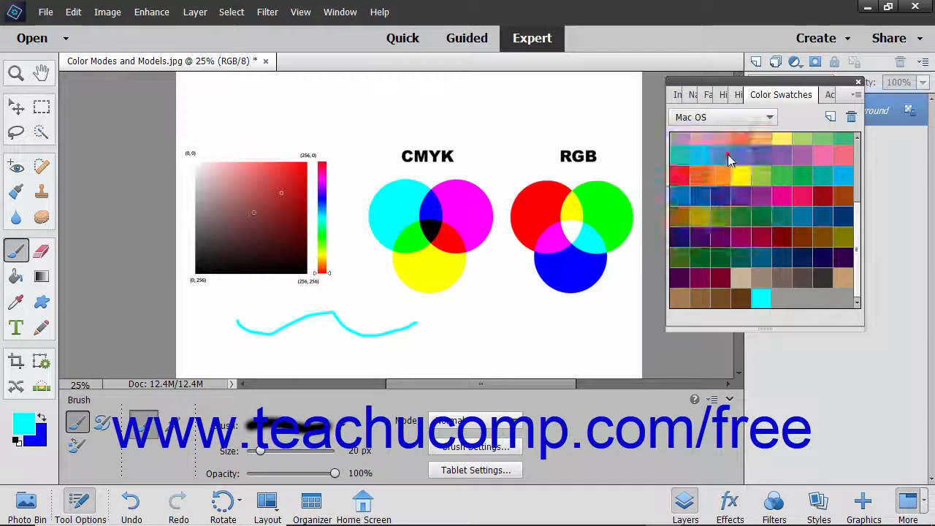
left_click(802, 278)
mouse_move(433, 337)
left_mouse_down()
mouse_move(480, 344)
mouse_move(611, 325)
left_mouse_up()
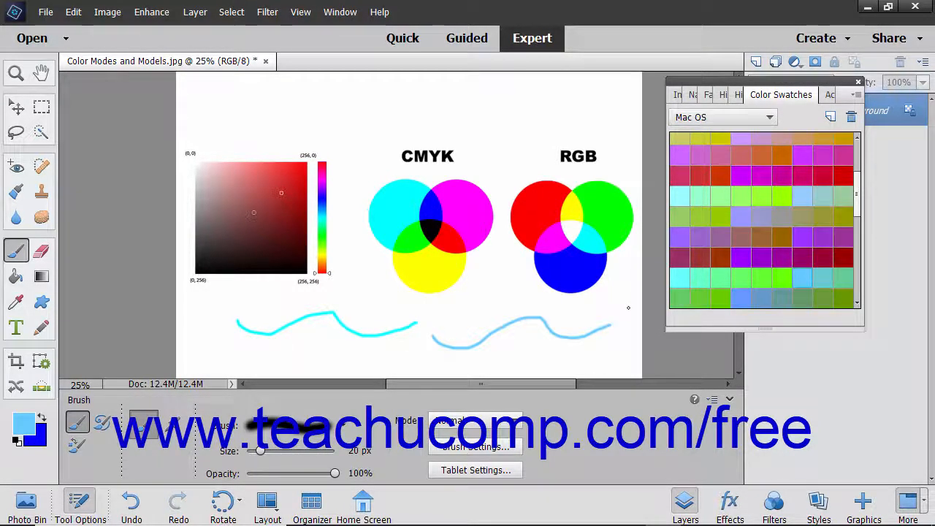
Step: Load the My Swatches file into the current Mac OS swatches
left_click(856, 94)
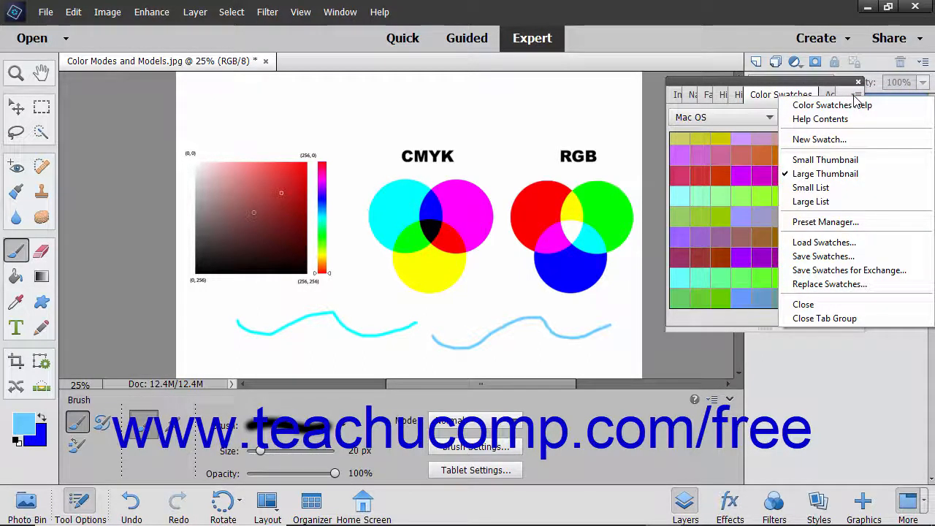
left_click(825, 242)
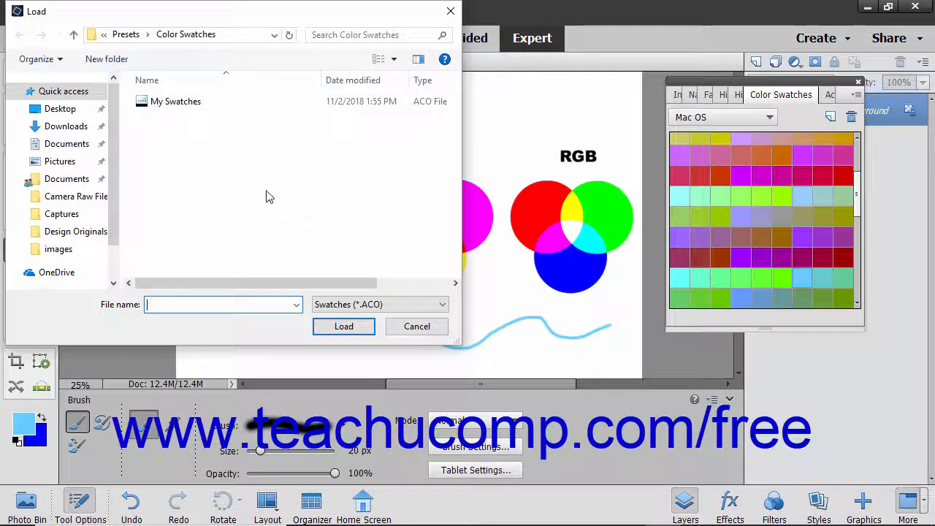
left_click(169, 104)
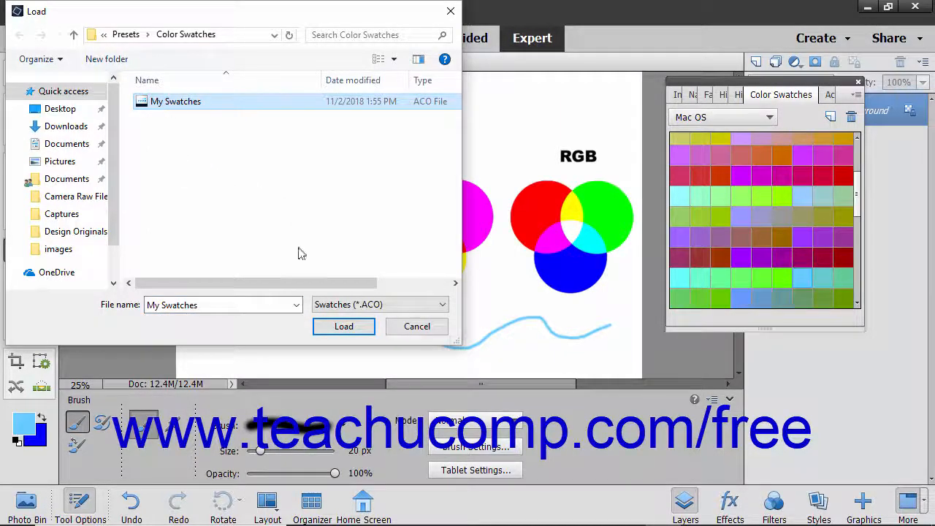
left_click(340, 326)
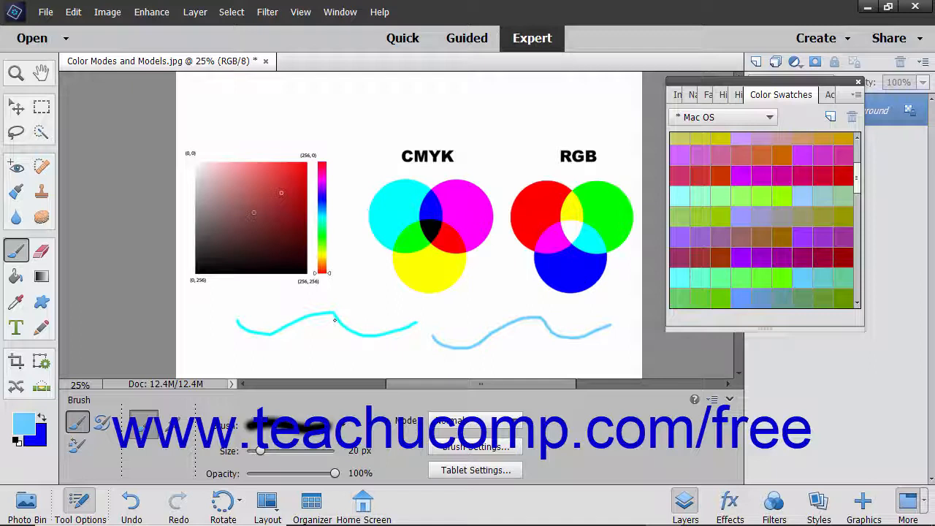
Step: Pick the cyan swatch at the end of the loaded swatches and brush a short stroke across the light blue line
scroll(762, 267, "down", 6)
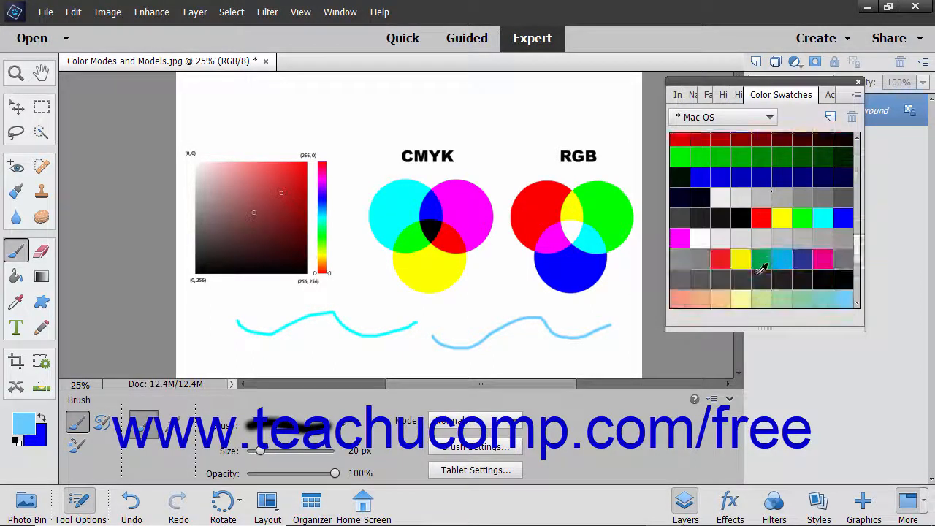
scroll(762, 267, "down", 6)
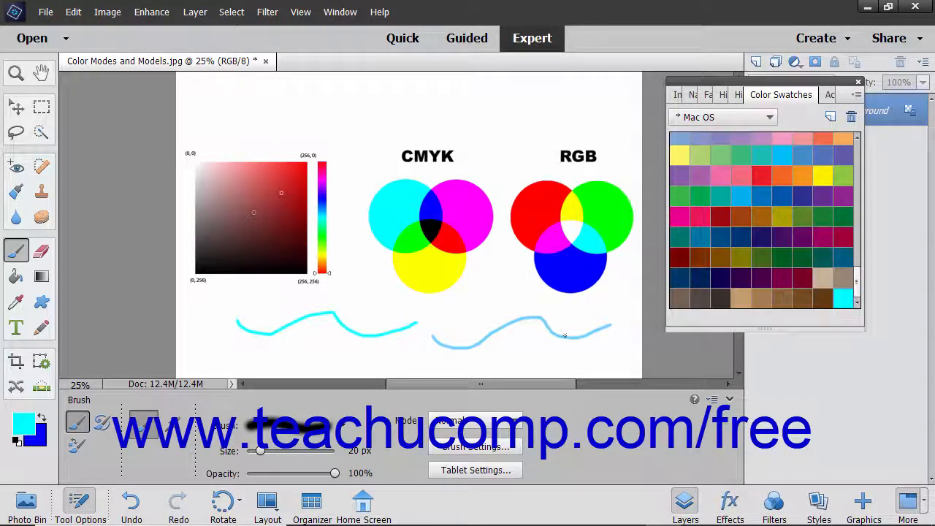
left_click_drag(488, 314, 550, 359)
Step: Replace the current swatches with the My Swatches file and choose My Swatches as the swatch library
left_click(856, 94)
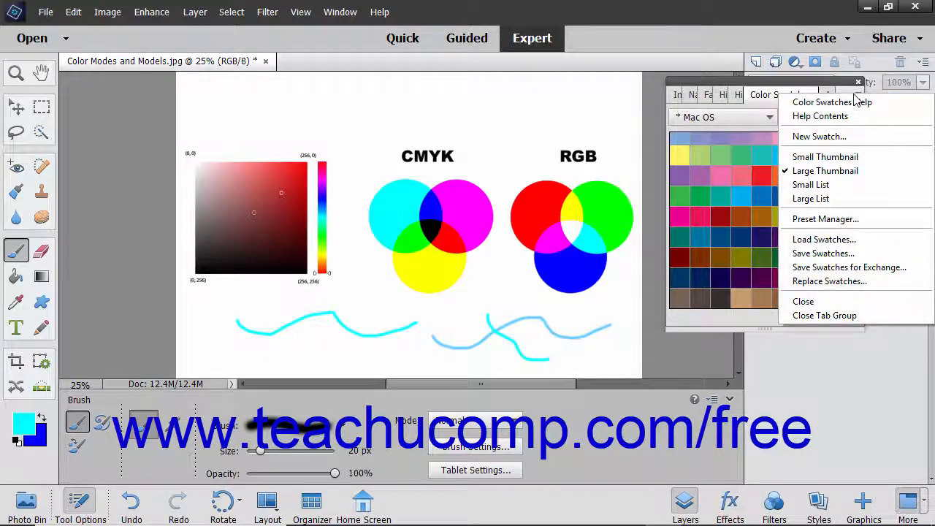
left_click(844, 281)
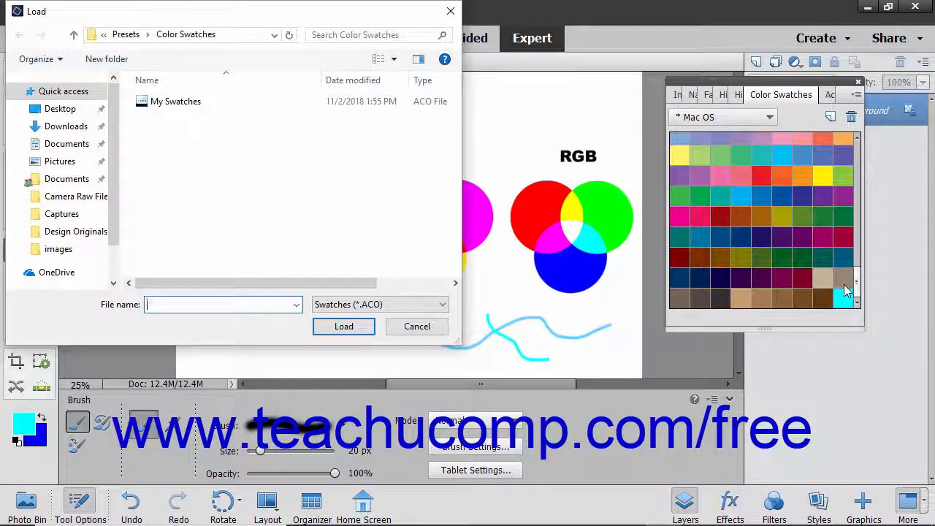
left_click(166, 106)
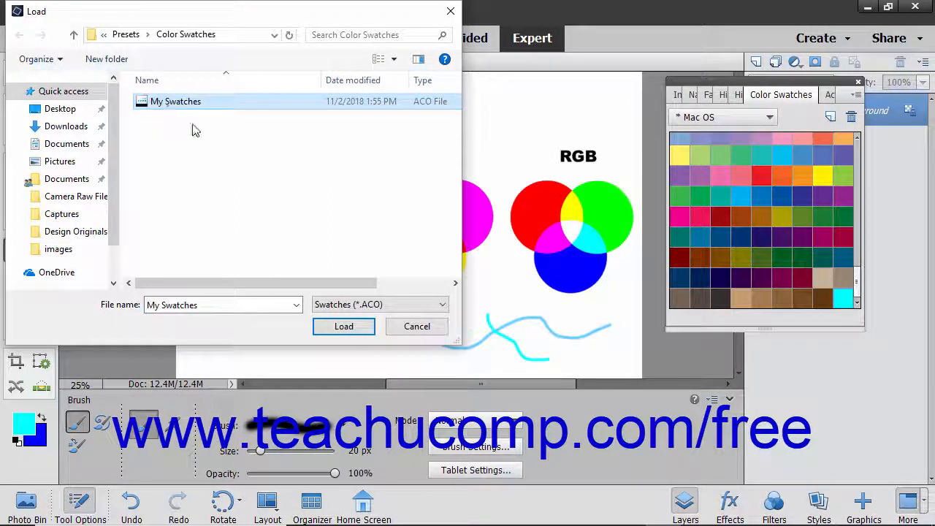
left_click(344, 327)
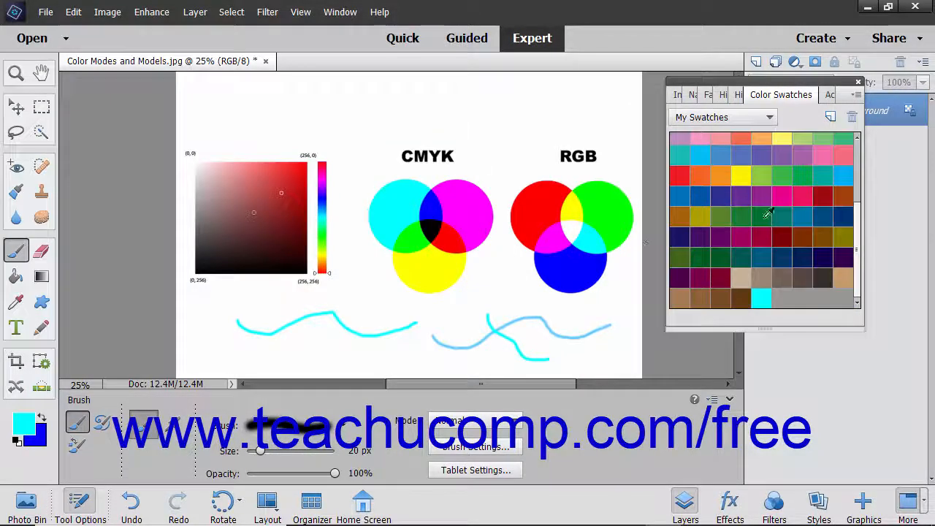
scroll(766, 208, "up", 5)
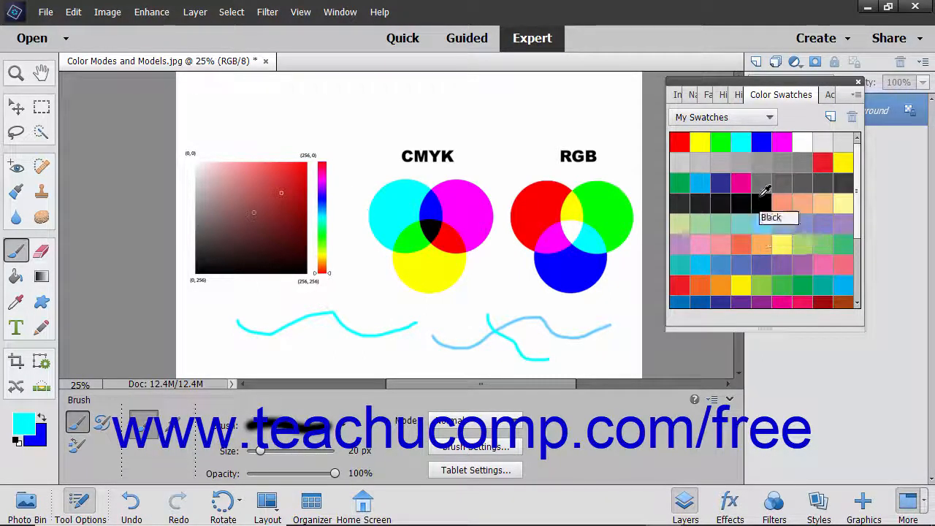
left_click(771, 119)
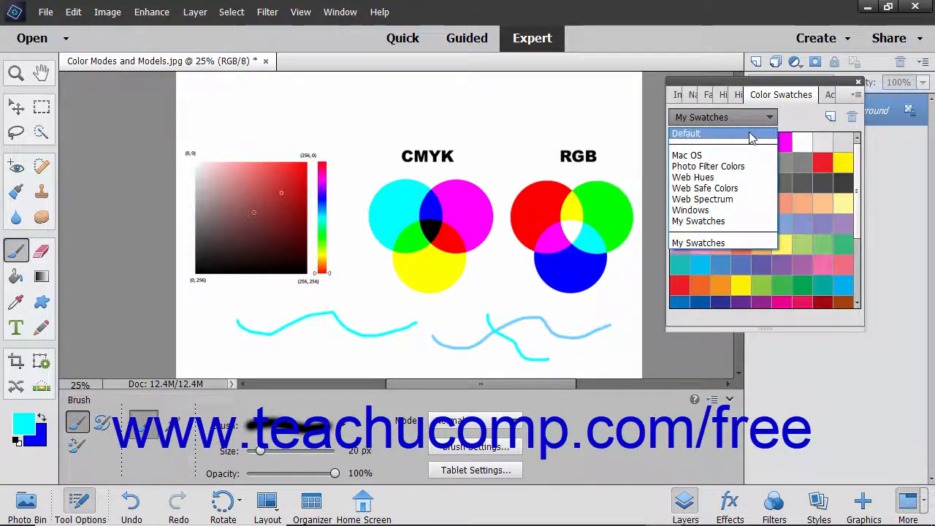
left_click(738, 243)
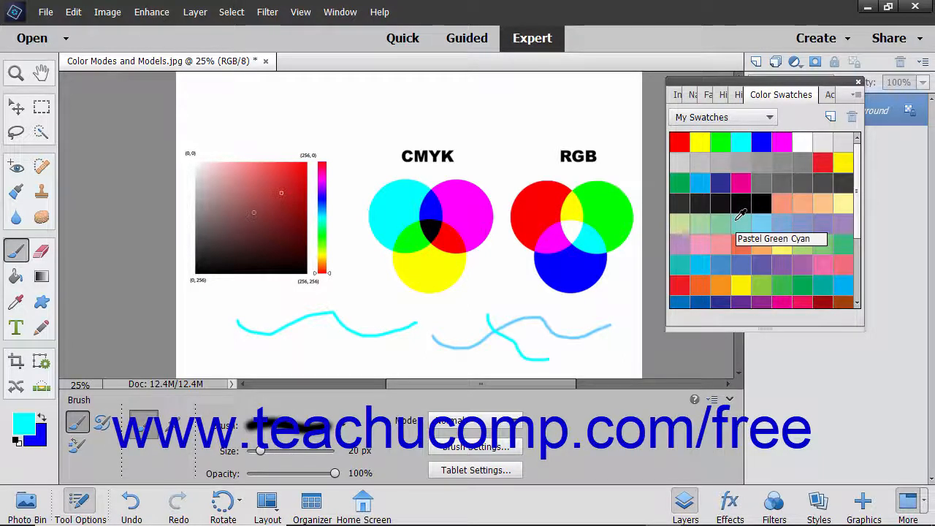
Step: Reset the swatches to the default set in the Preset Manager with Swatches as the preset type
left_click(857, 95)
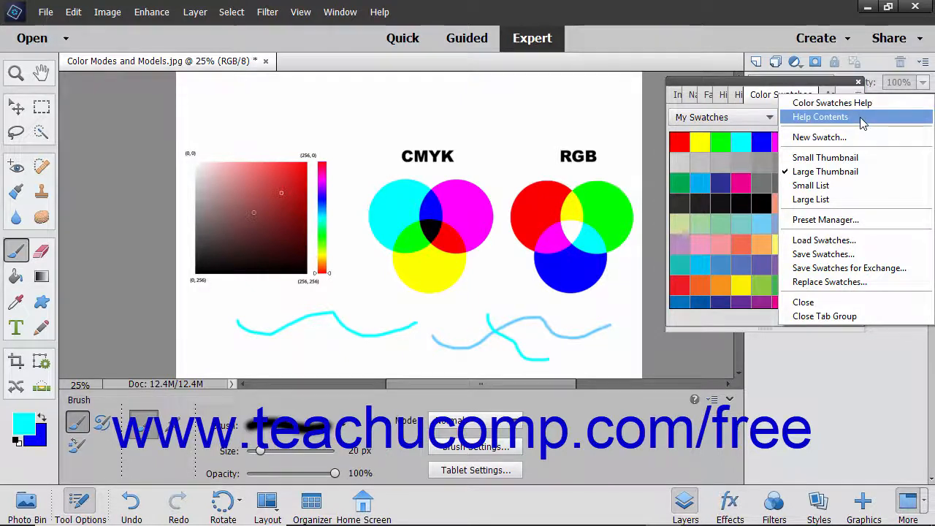
left_click(861, 220)
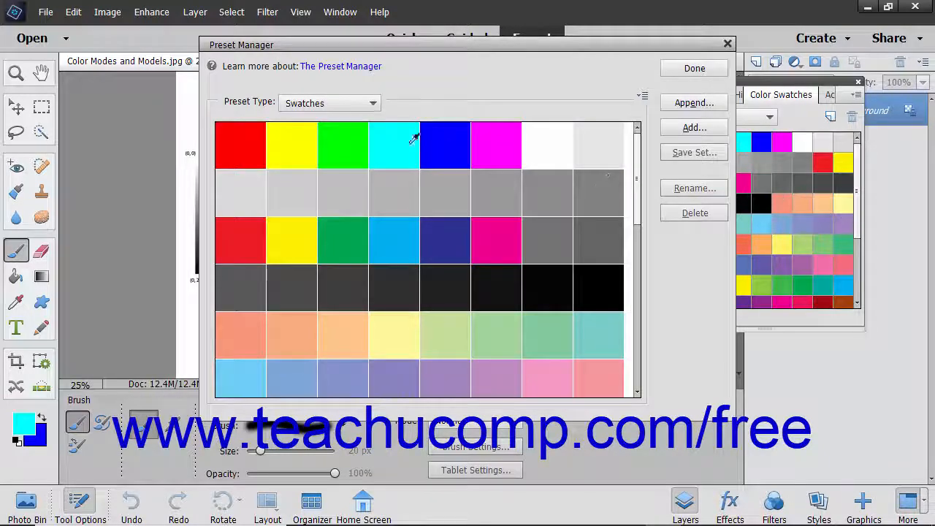
left_click(372, 106)
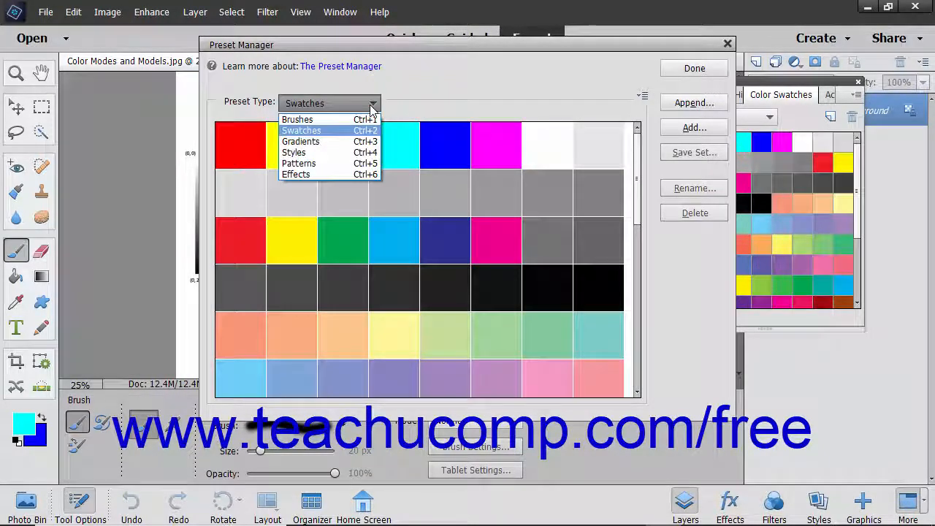
left_click(322, 130)
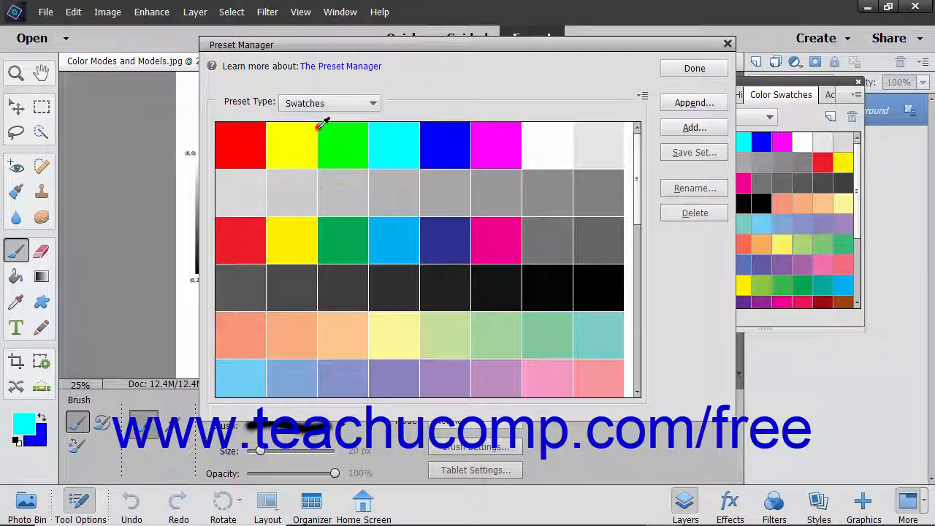
left_click(642, 97)
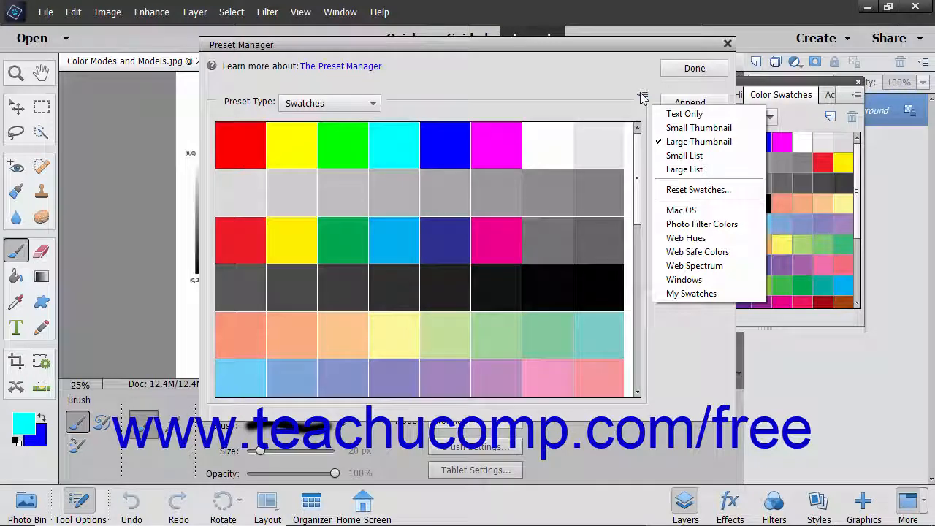
left_click(692, 191)
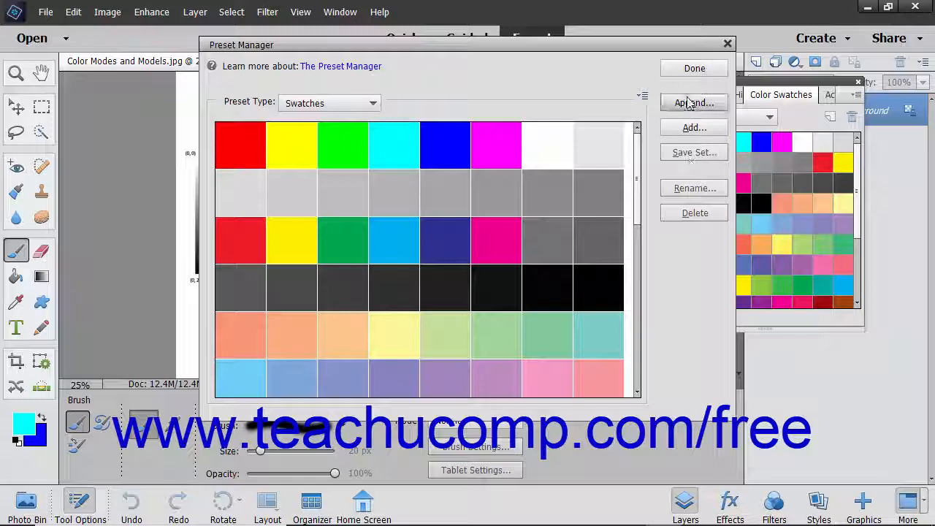
left_click(690, 69)
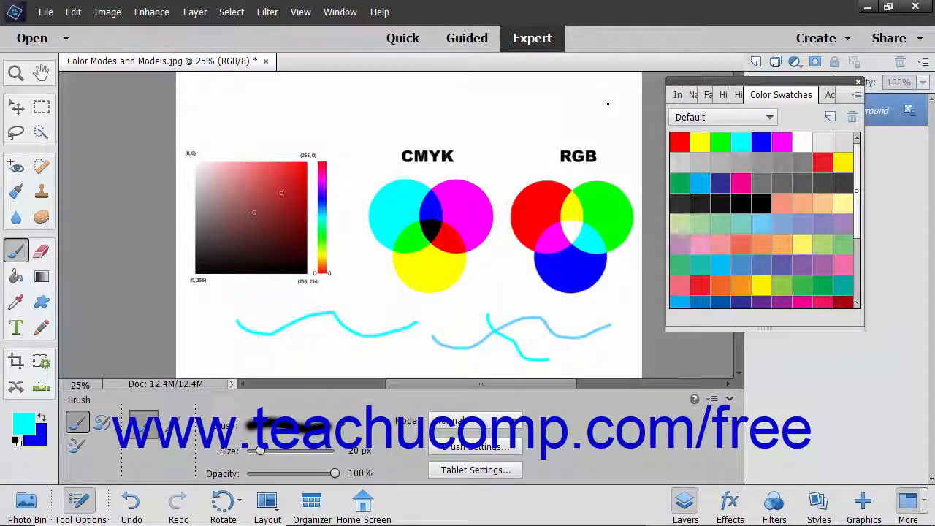